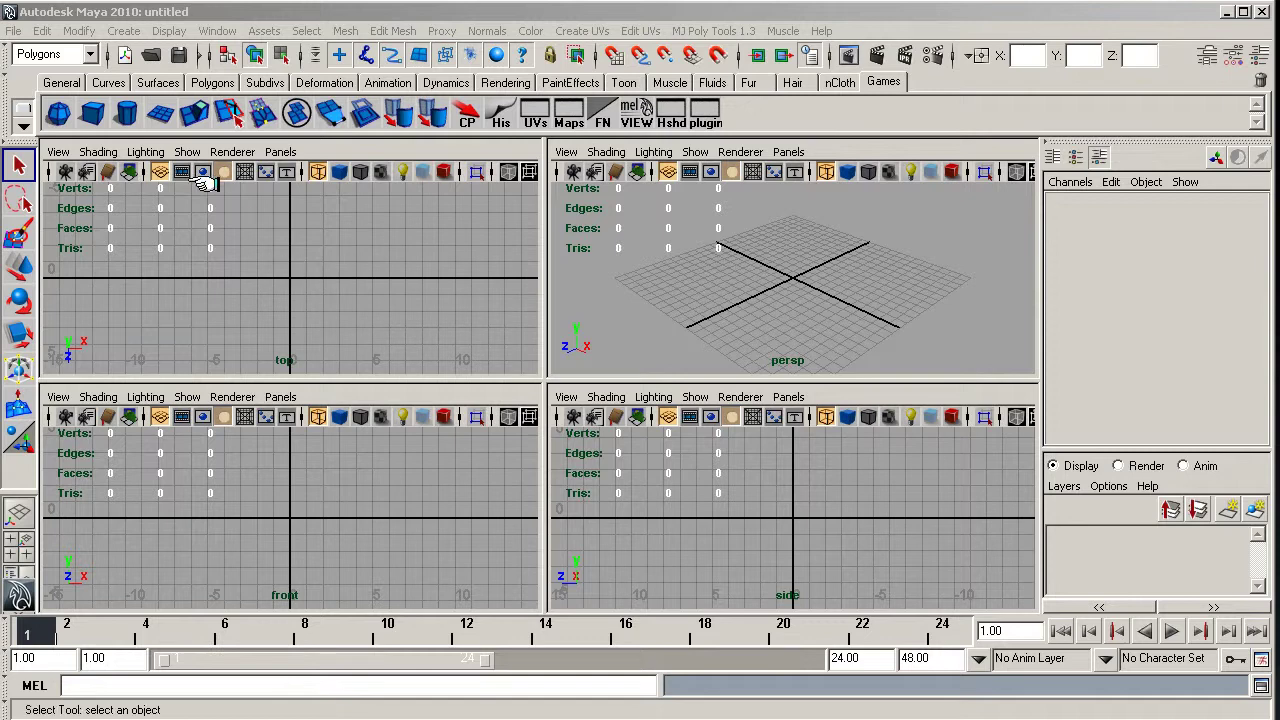
# - Open the Set Project dialog from the File menu and cancel it without changes
pyautogui.click(15, 32)
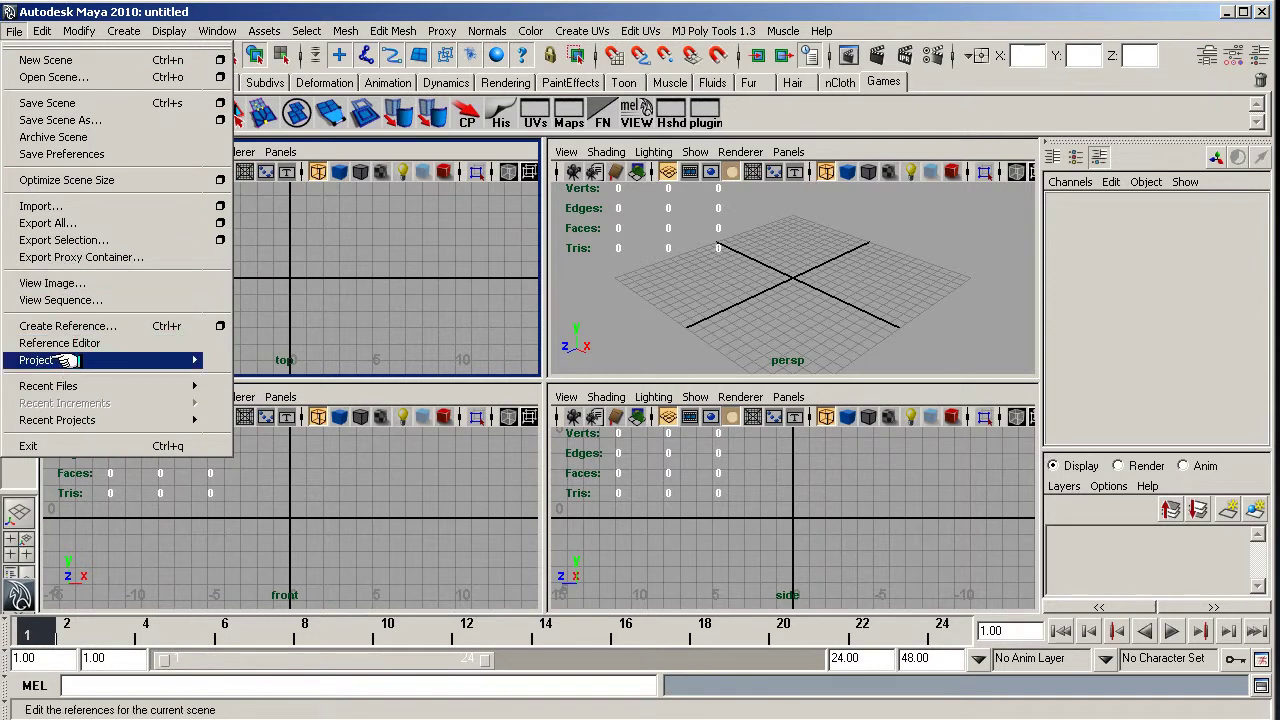
pyautogui.moveTo(62, 360)
pyautogui.click(230, 401)
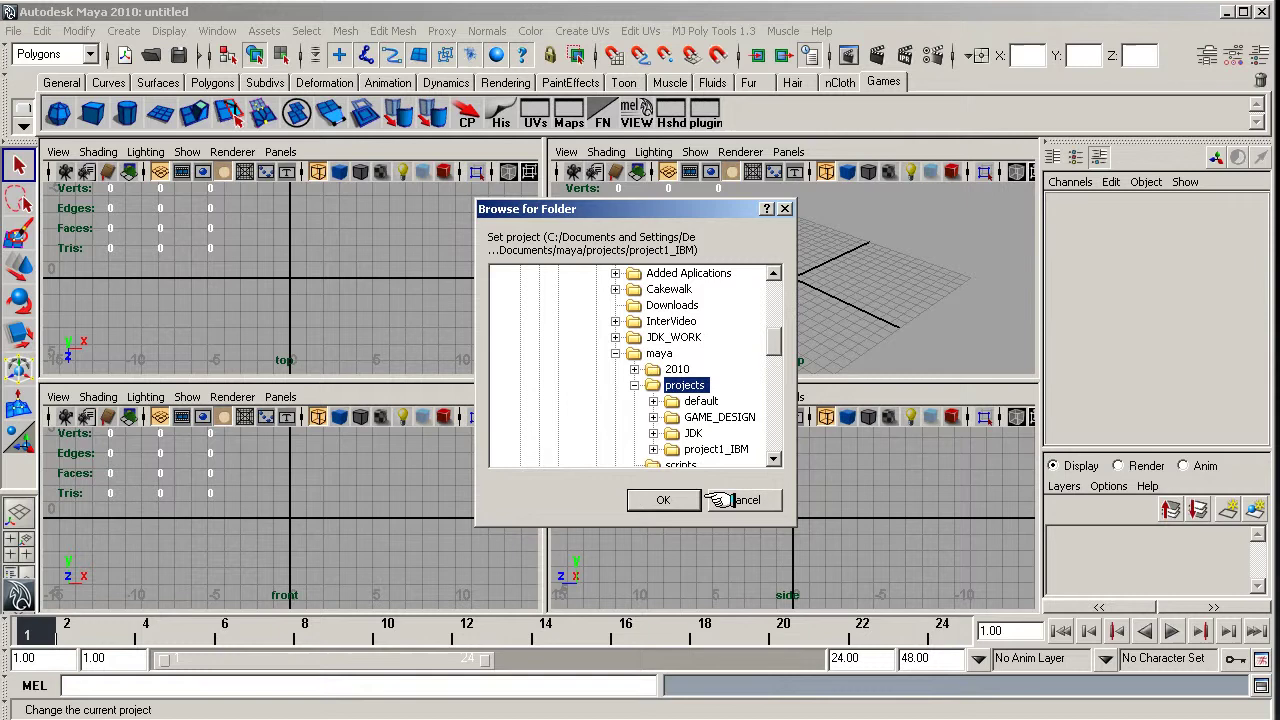
pyautogui.click(740, 500)
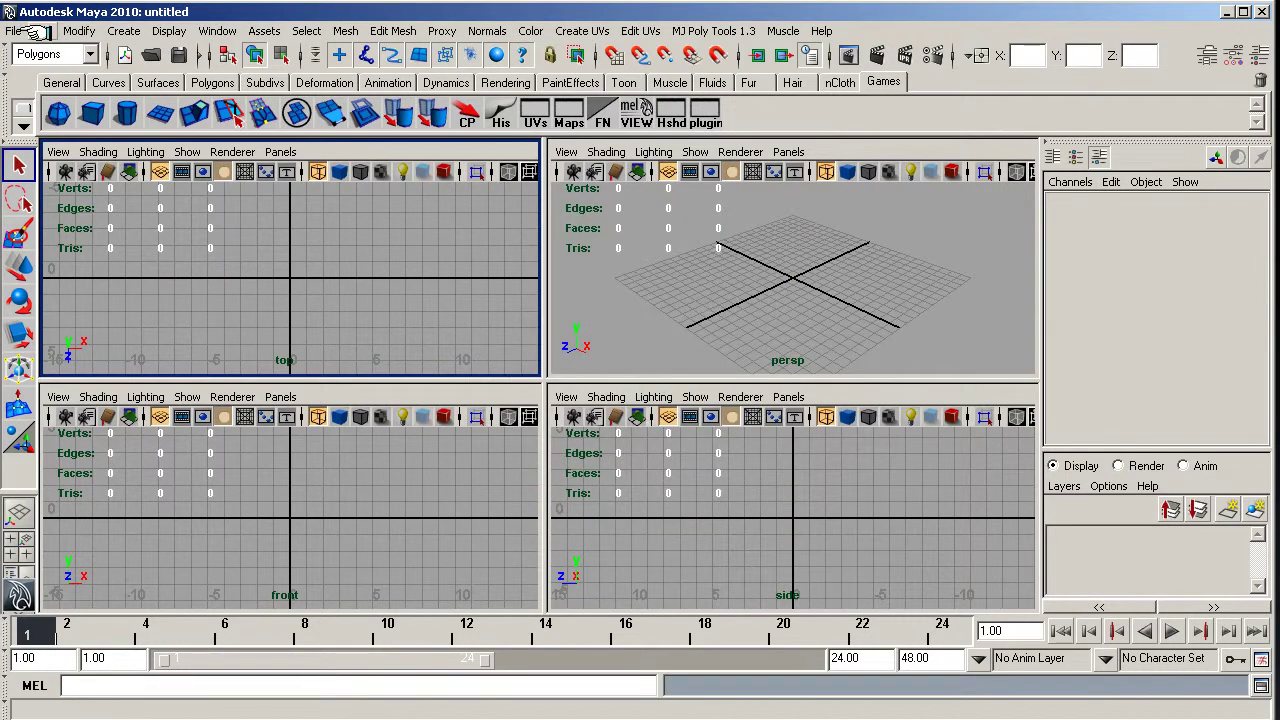
# - Create a new project named project2_beretta9mm using the default folder locations
pyautogui.click(16, 32)
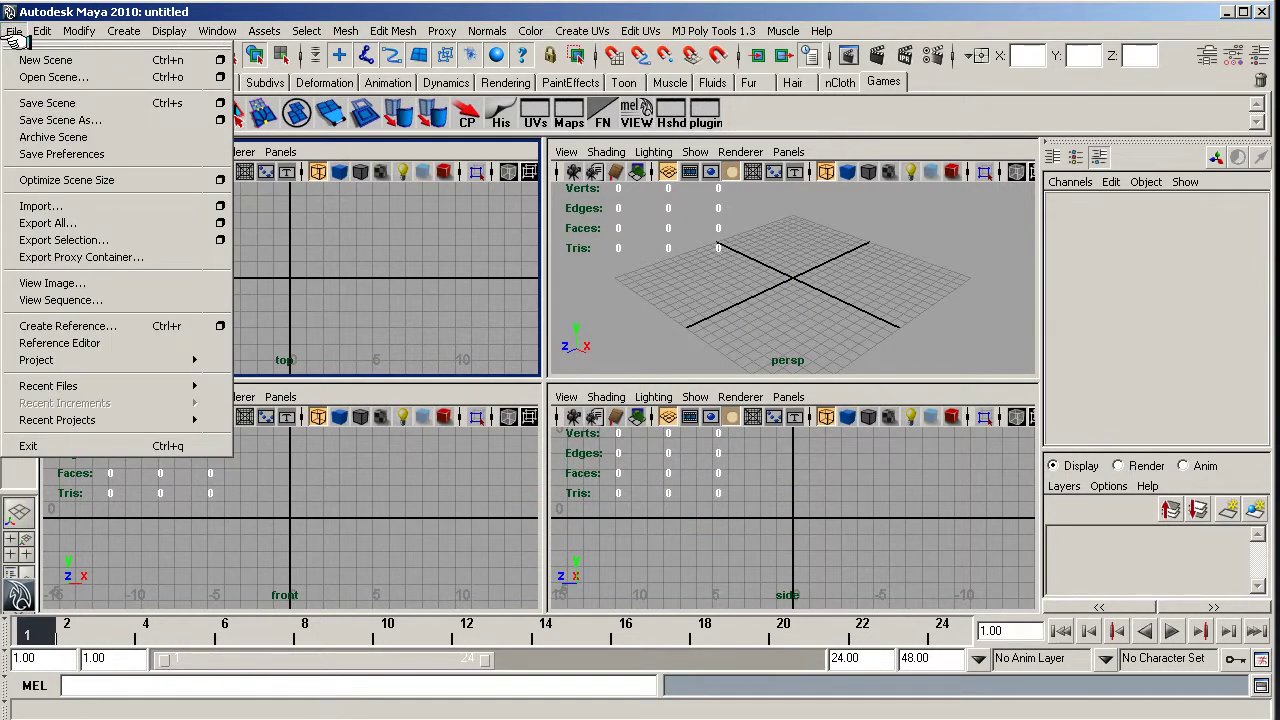
pyautogui.moveTo(82, 354)
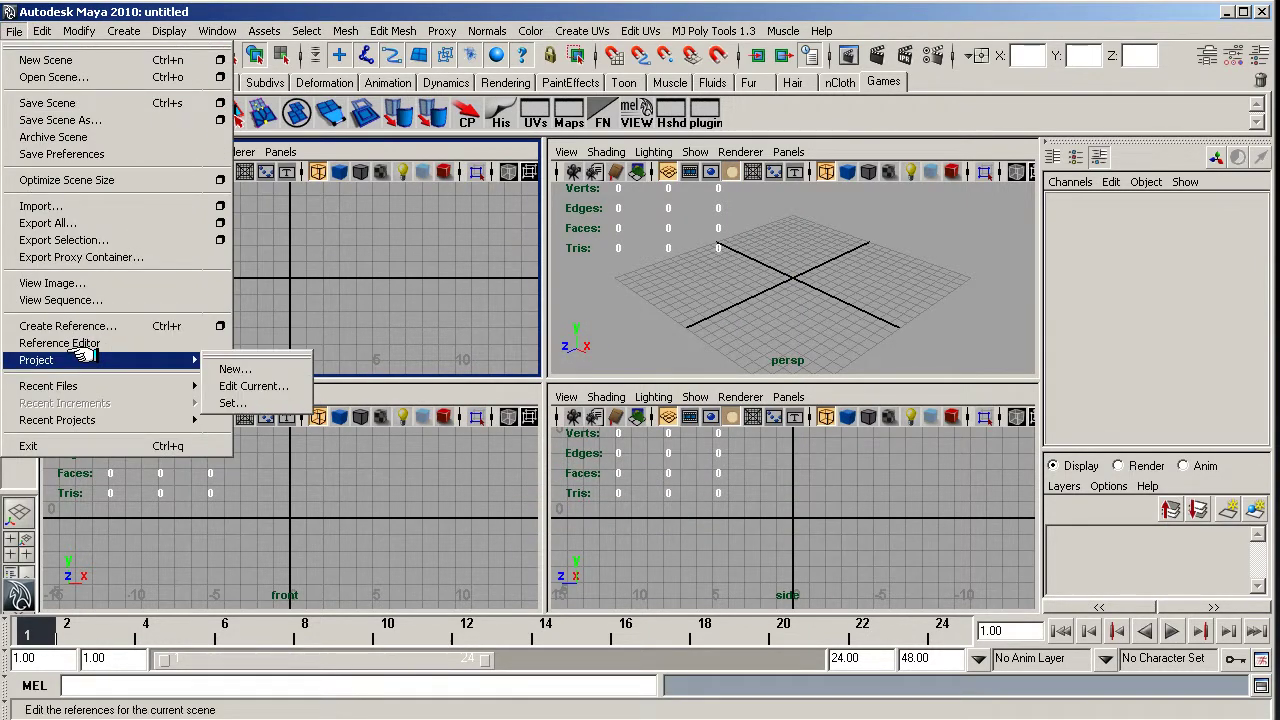
pyautogui.click(250, 368)
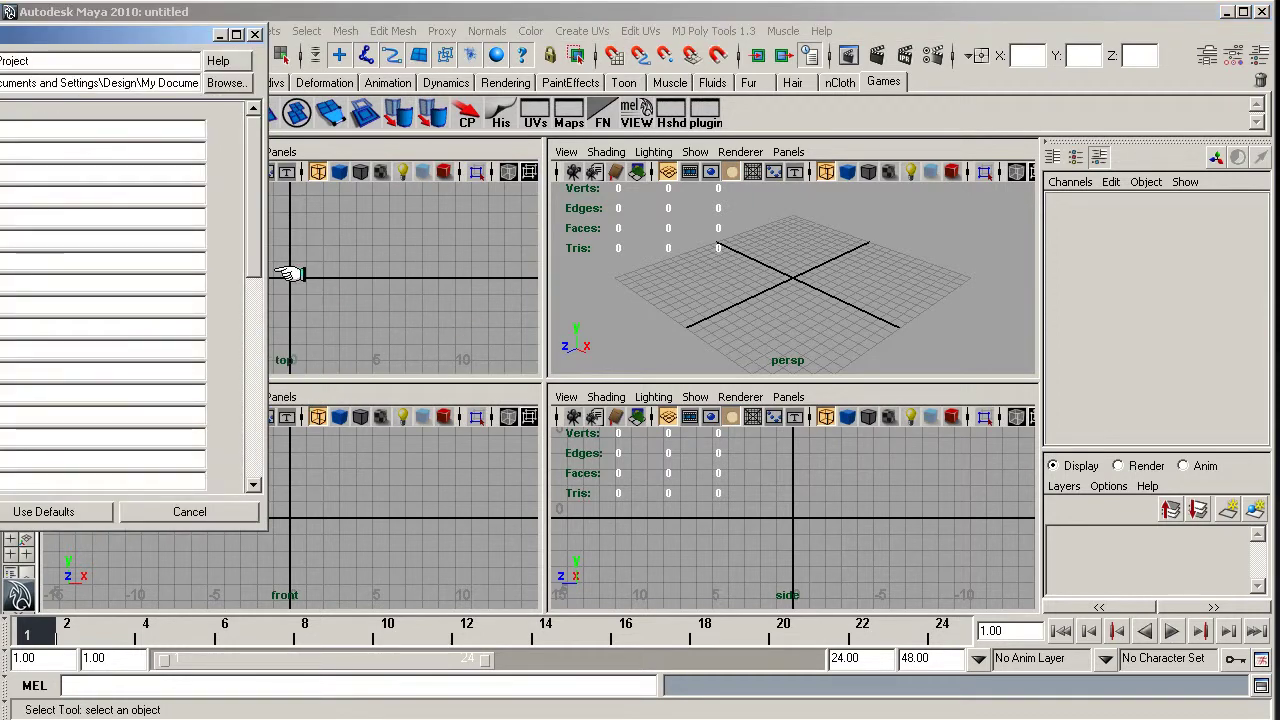
pyautogui.doubleClick(25, 61)
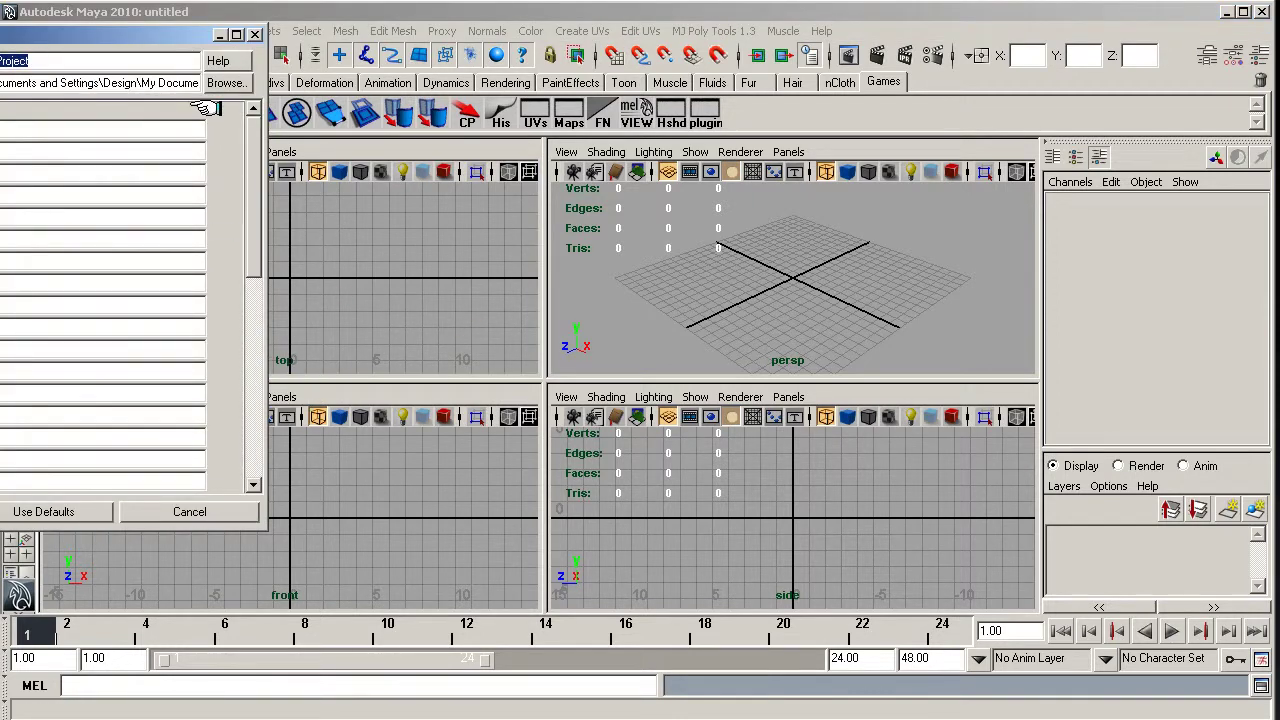
pyautogui.press('BackSpace')
pyautogui.write('2_berretta9mm')
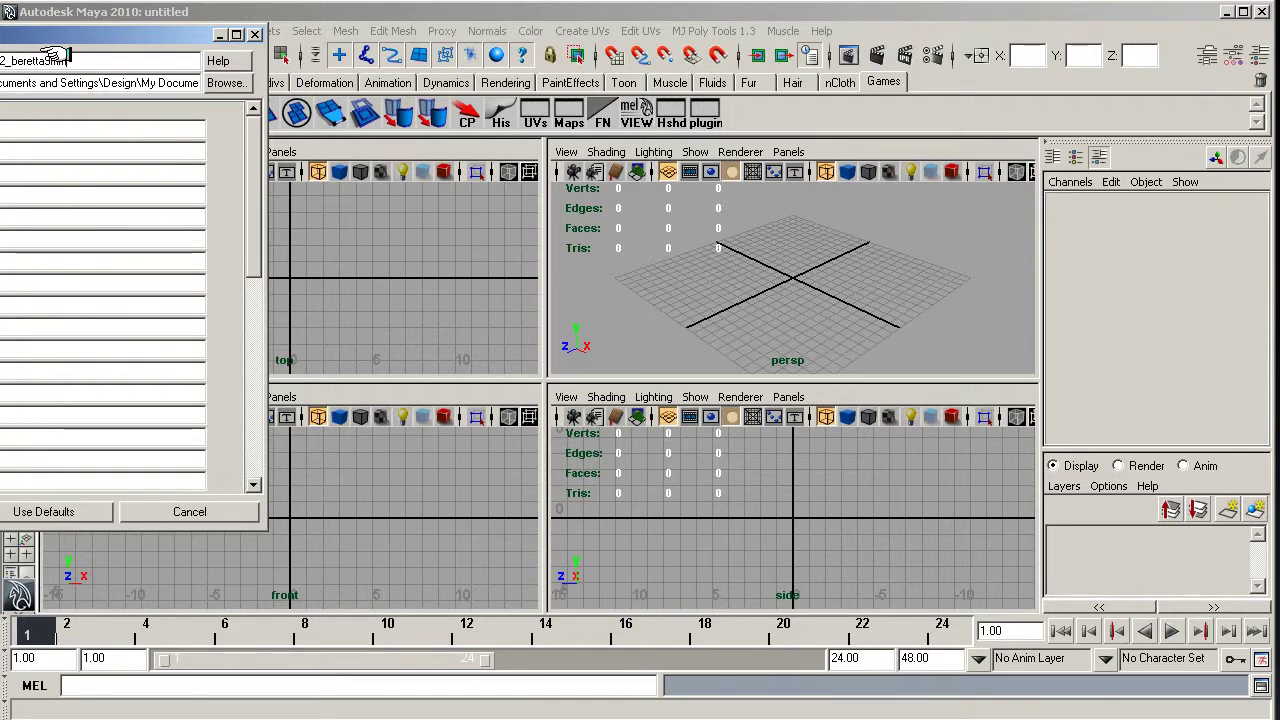
pyautogui.moveTo(55, 30); pyautogui.dragTo(418, 138)
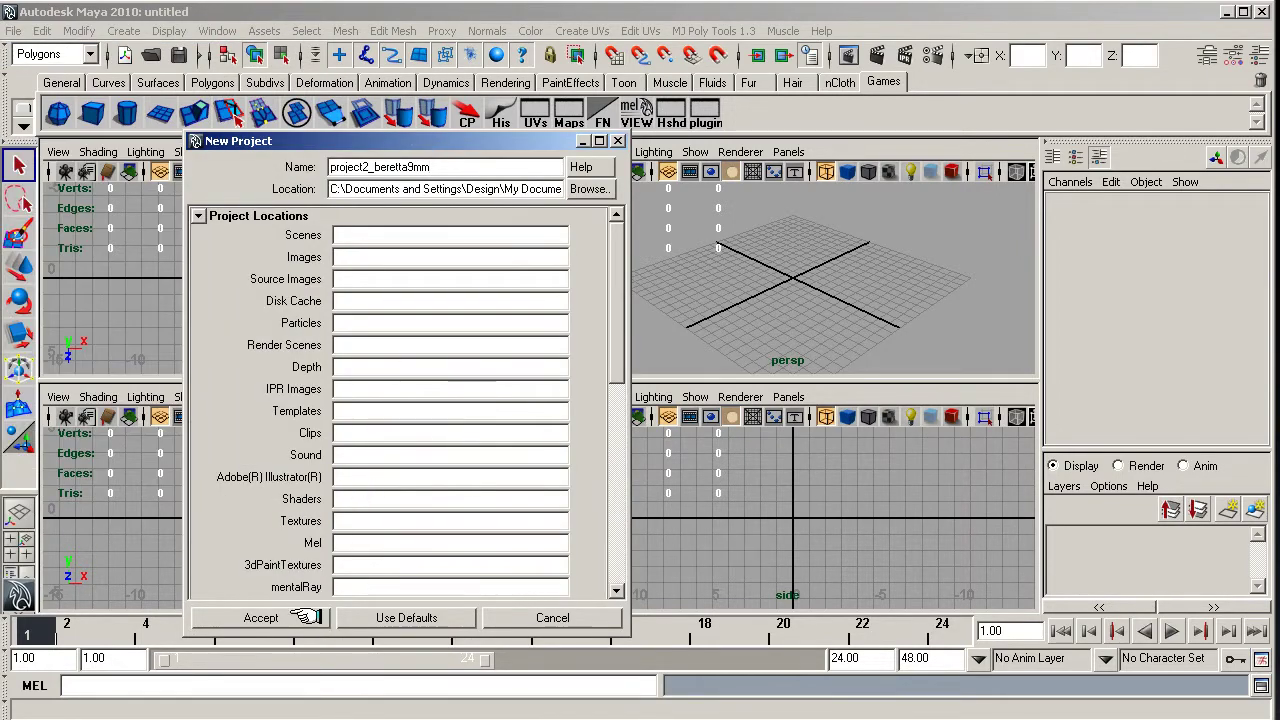
pyautogui.click(388, 621)
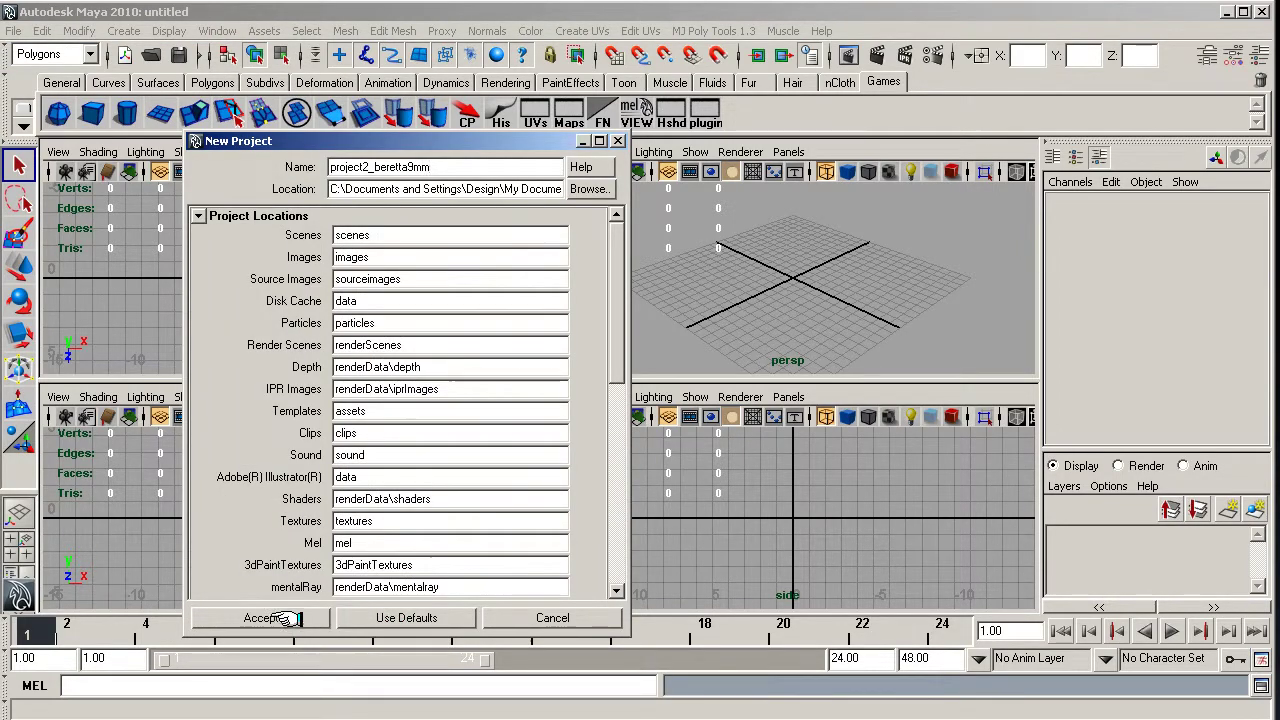
pyautogui.click(286, 617)
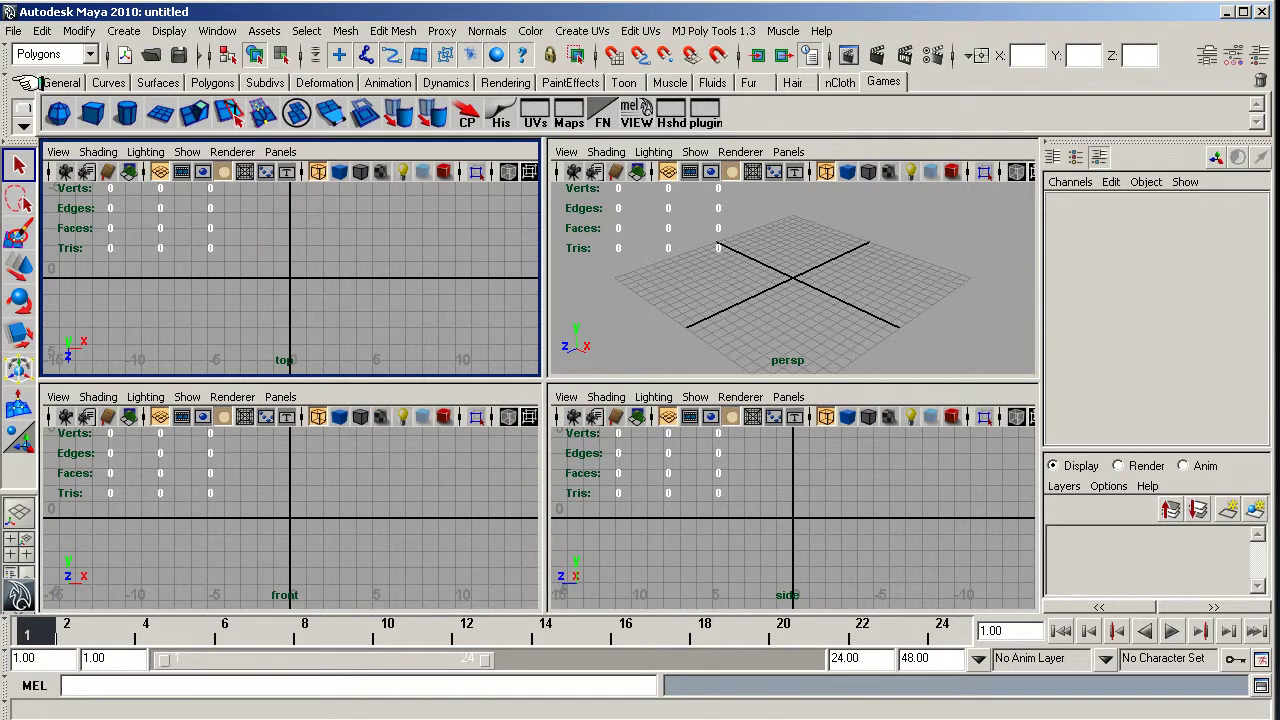
# - Dismiss the File menu and return to the empty scene
pyautogui.click(14, 31)
pyautogui.moveTo(80, 362)
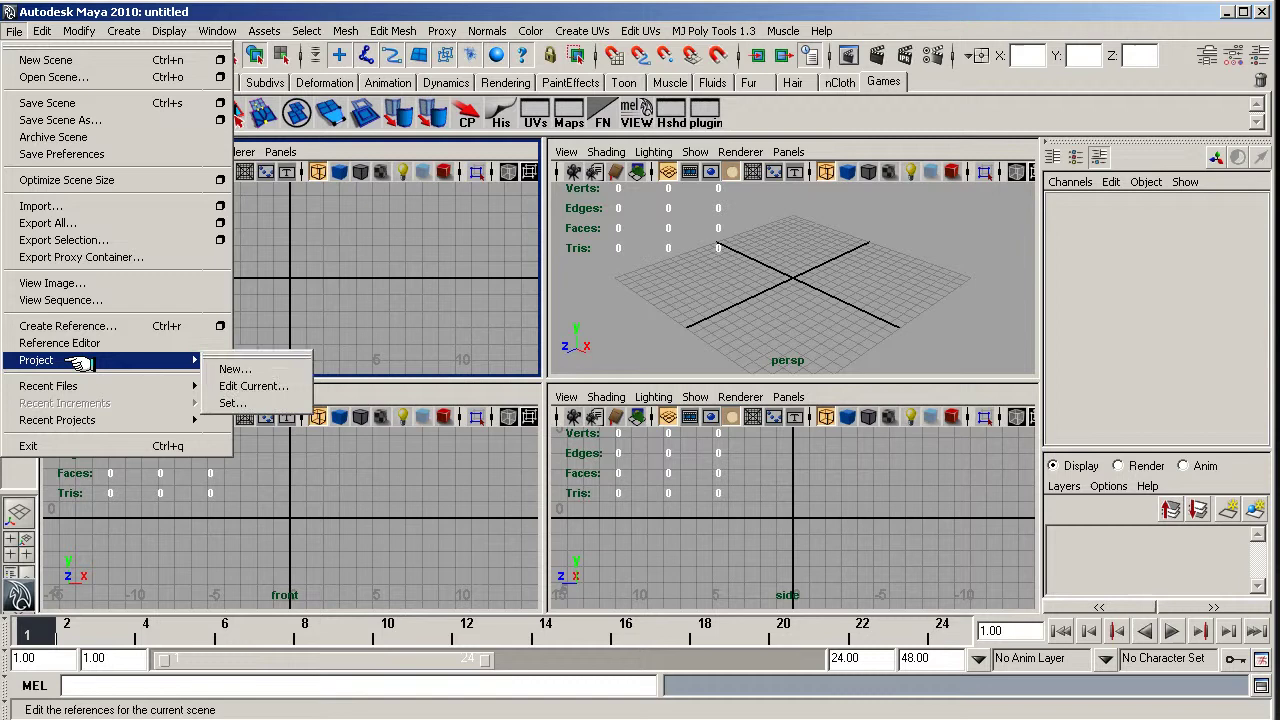
pyautogui.click(628, 185)
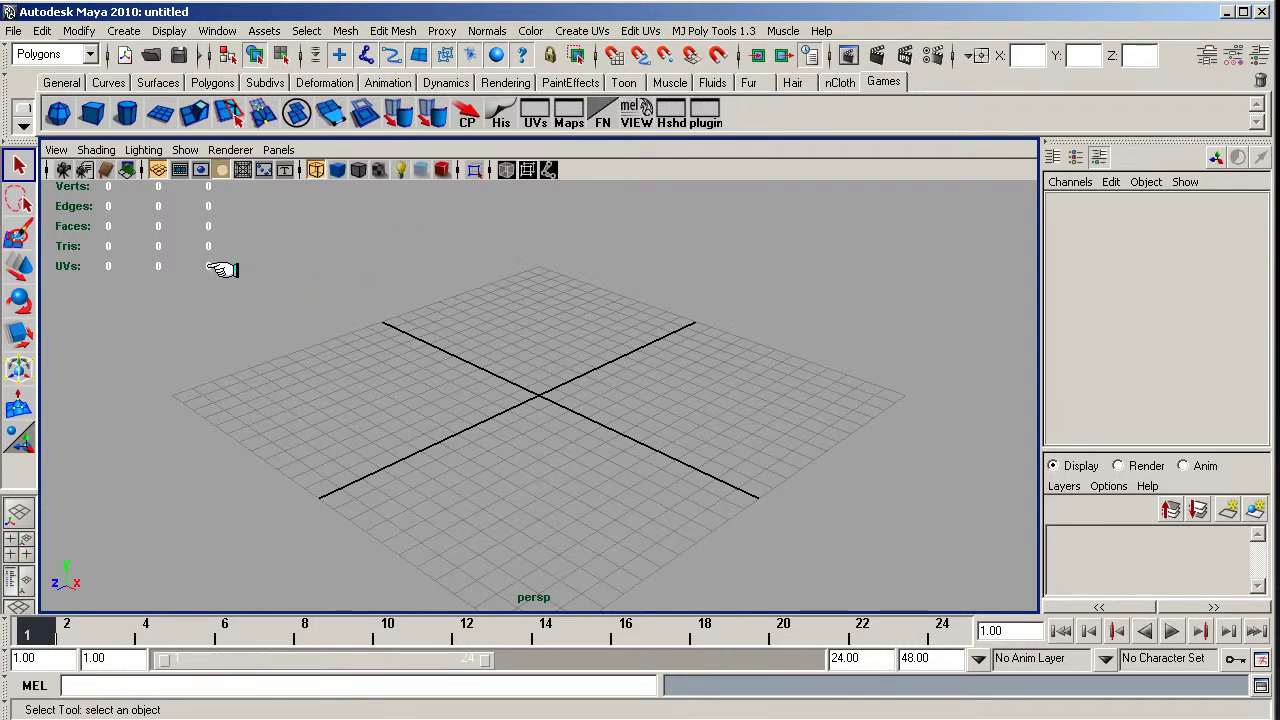
# - Save the empty scene as gun_model01 in the project's scenes folder
pyautogui.click(16, 32)
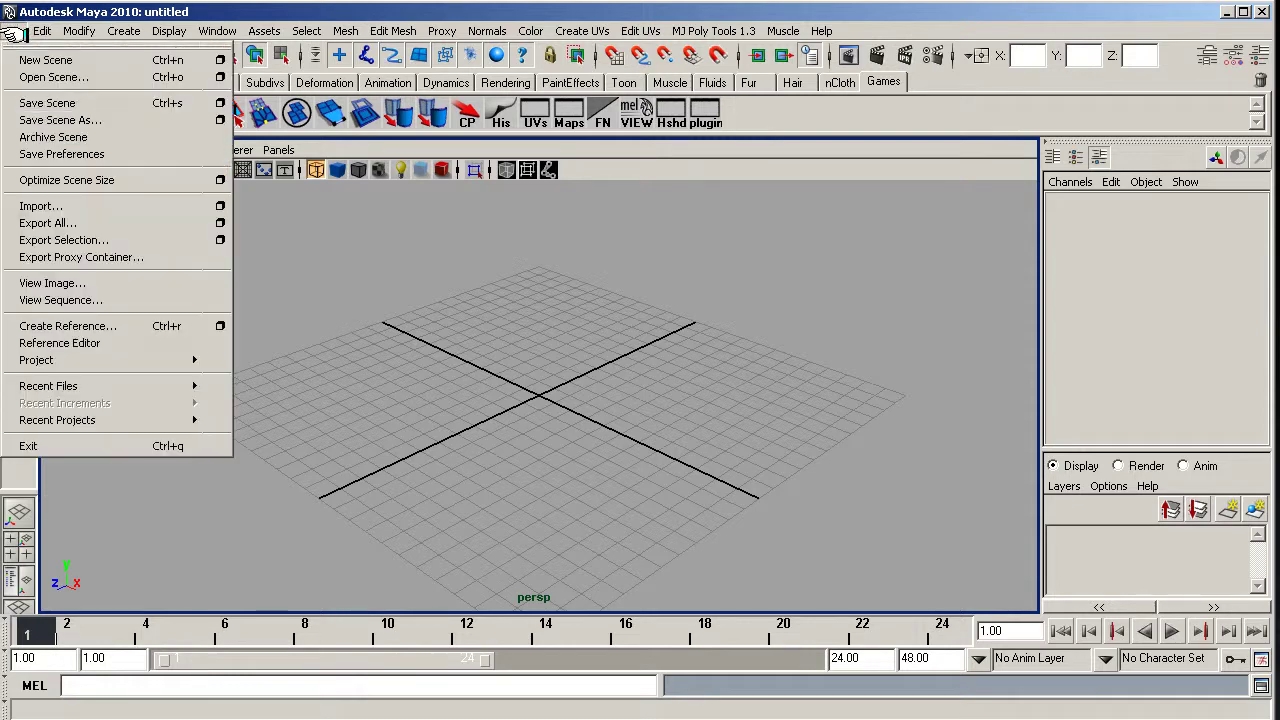
pyautogui.click(50, 103)
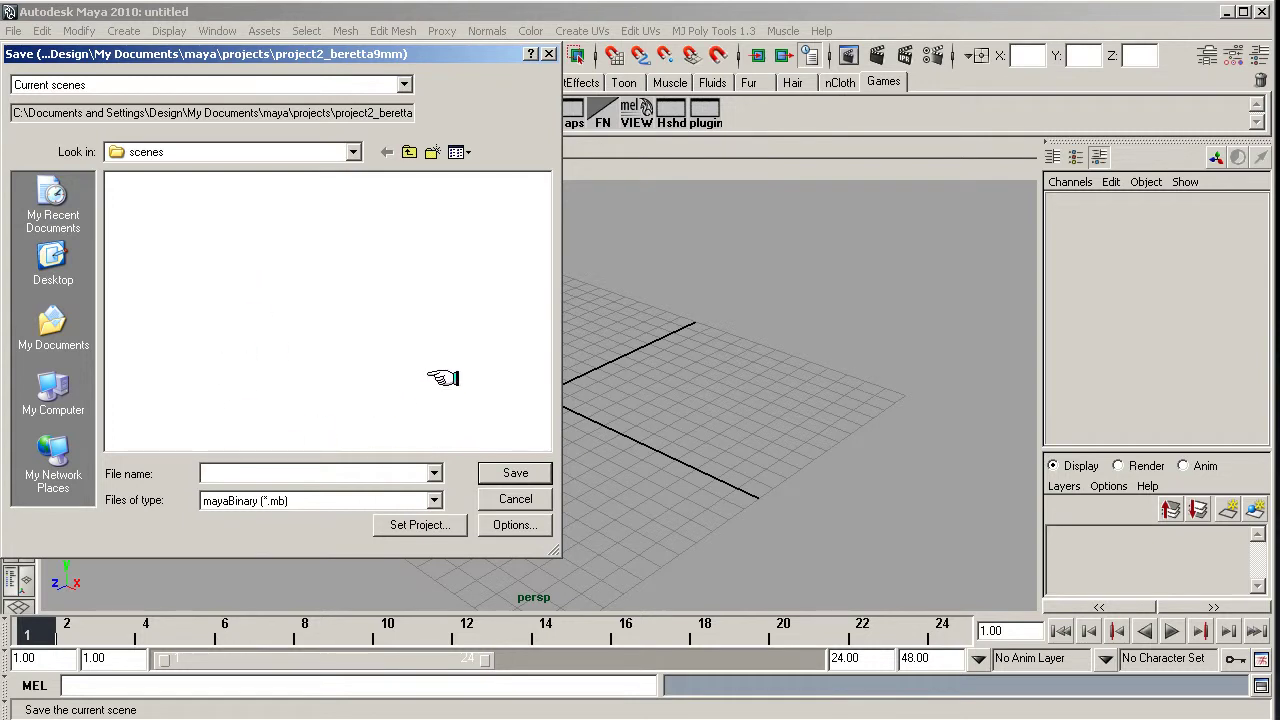
pyautogui.write('gun_model01')
pyautogui.click(503, 473)
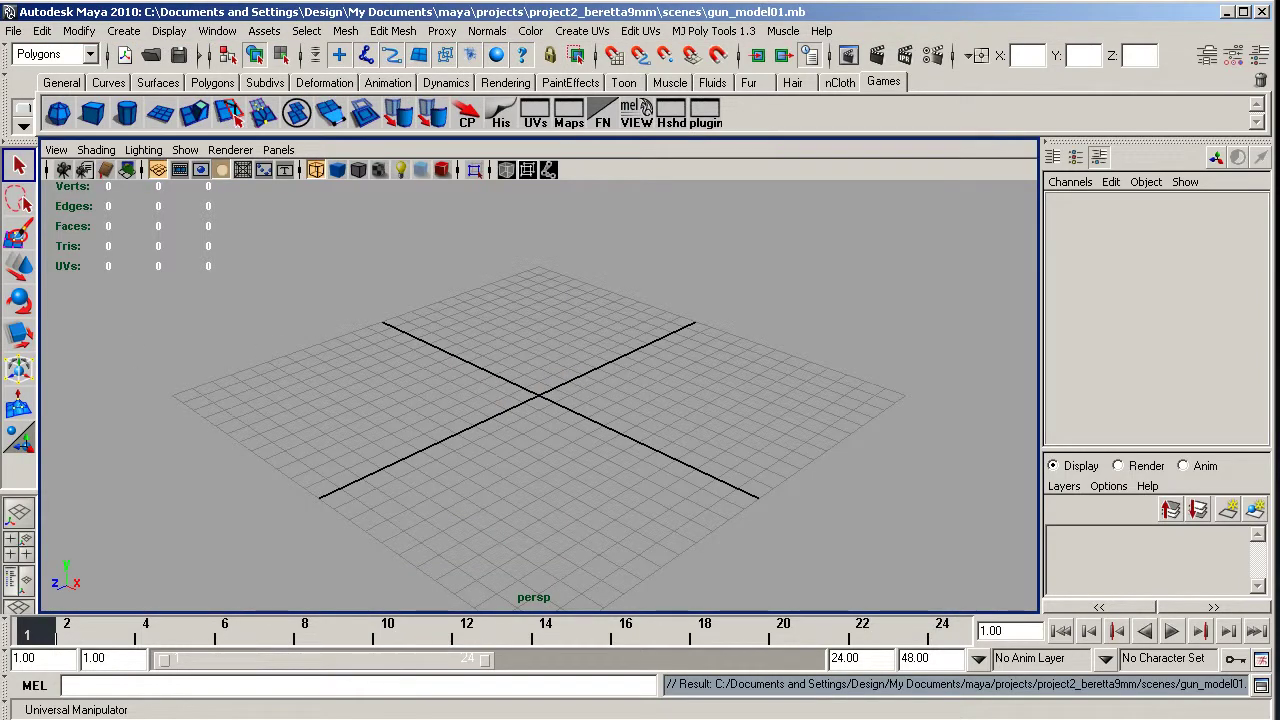
pyautogui.hotkey('alt', 'Tab')
# - Center the beretta folder window and browse through the first reference photo thumbnails
pyautogui.moveTo(16, 338); pyautogui.dragTo(850, 638)
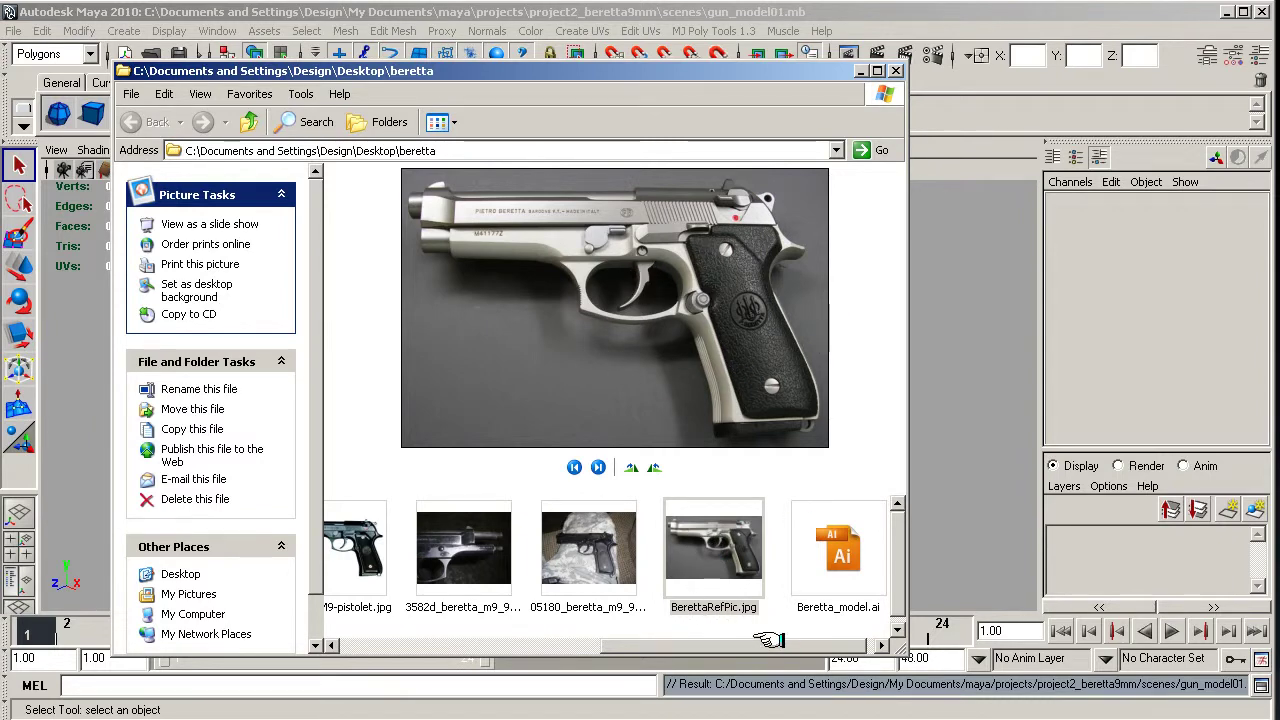
pyautogui.moveTo(782, 643); pyautogui.dragTo(712, 643)
pyautogui.click(700, 545)
pyautogui.click(630, 545)
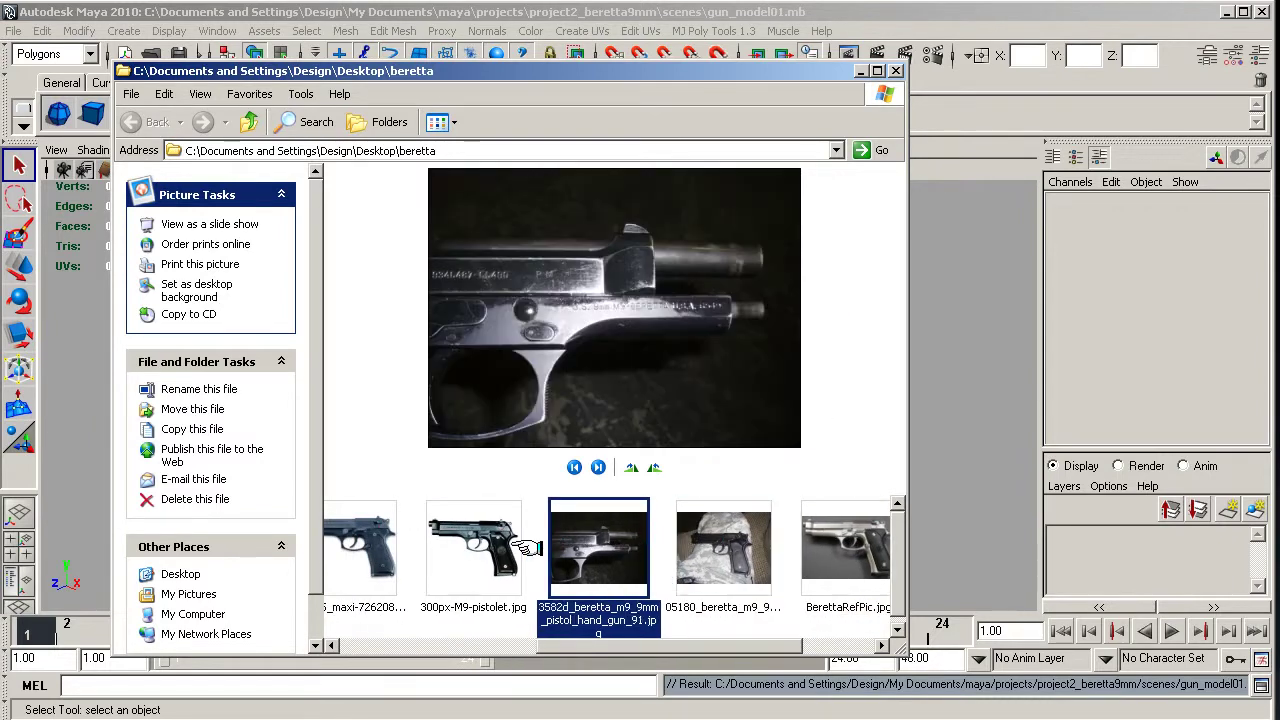
pyautogui.click(472, 545)
pyautogui.click(360, 545)
pyautogui.moveTo(612, 643); pyautogui.dragTo(429, 643)
# - Preview the rear-view, camouflage and slide-back photos, finishing on BerettaRefPic.jpg
pyautogui.click(440, 558)
pyautogui.click(388, 562)
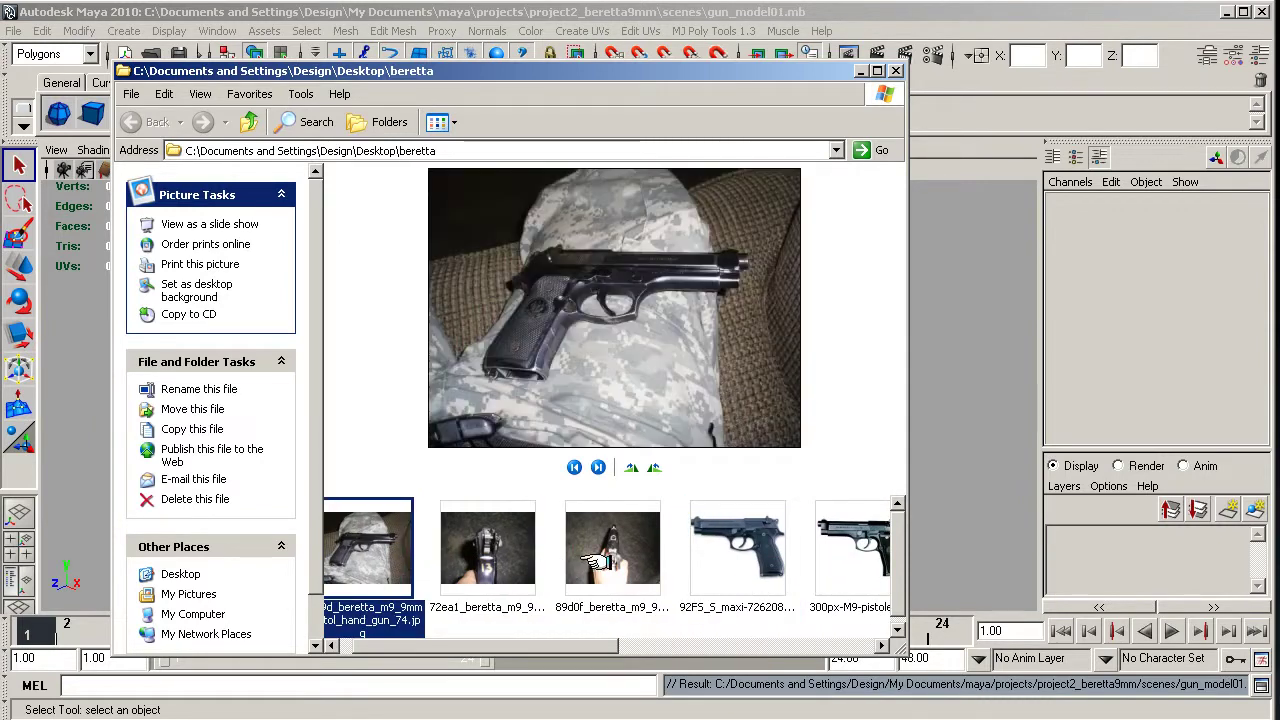
pyautogui.click(612, 555)
pyautogui.moveTo(535, 648); pyautogui.dragTo(806, 648)
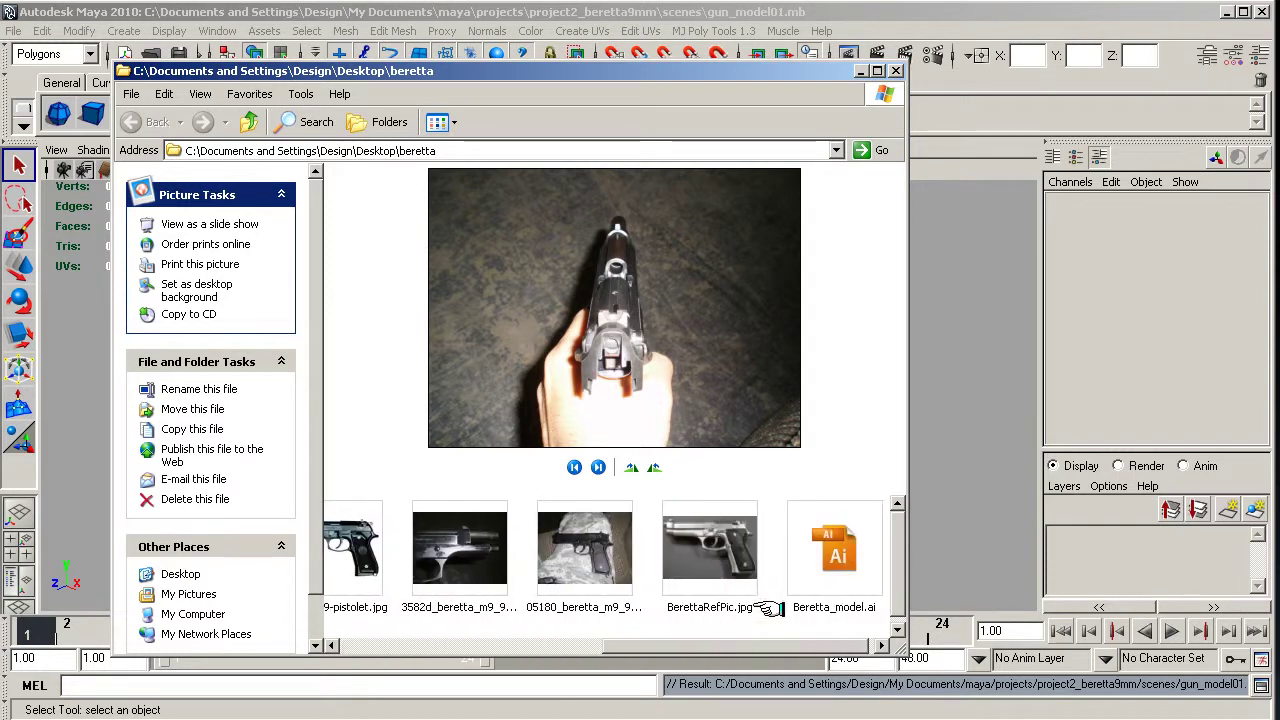
pyautogui.moveTo(720, 645); pyautogui.dragTo(452, 645)
pyautogui.click(513, 545)
pyautogui.click(650, 553)
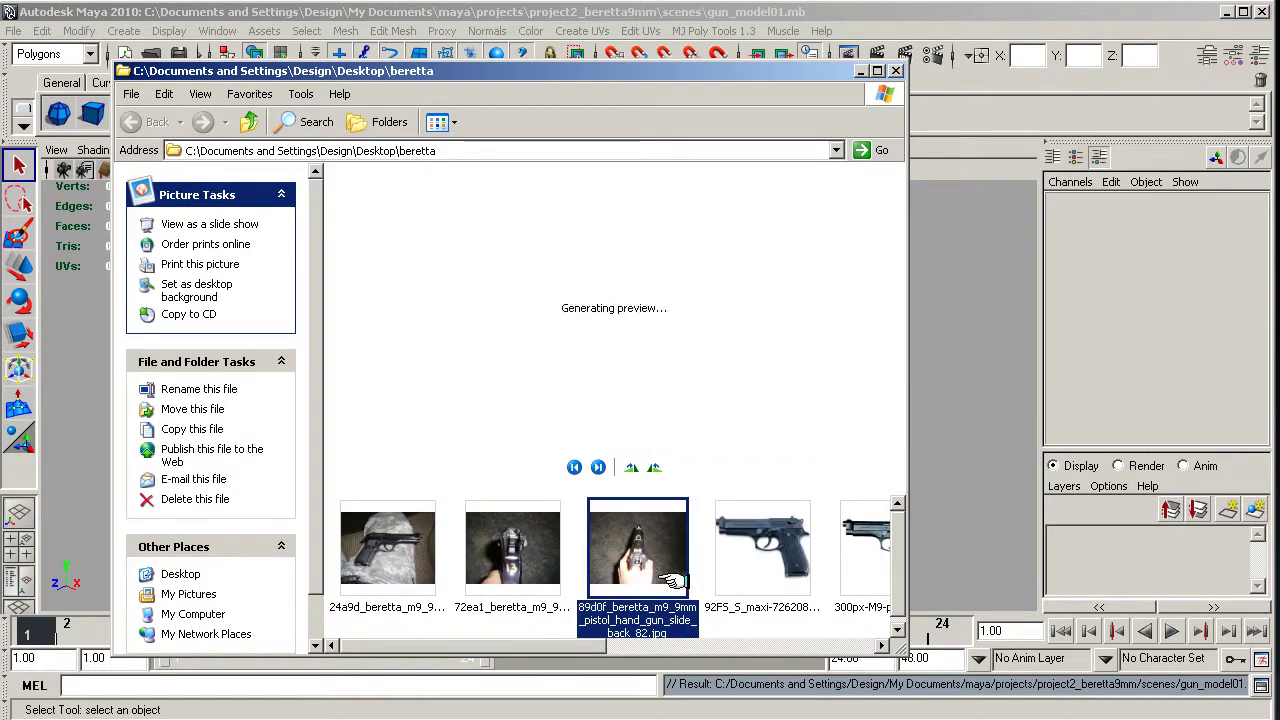
pyautogui.moveTo(558, 645); pyautogui.dragTo(780, 645)
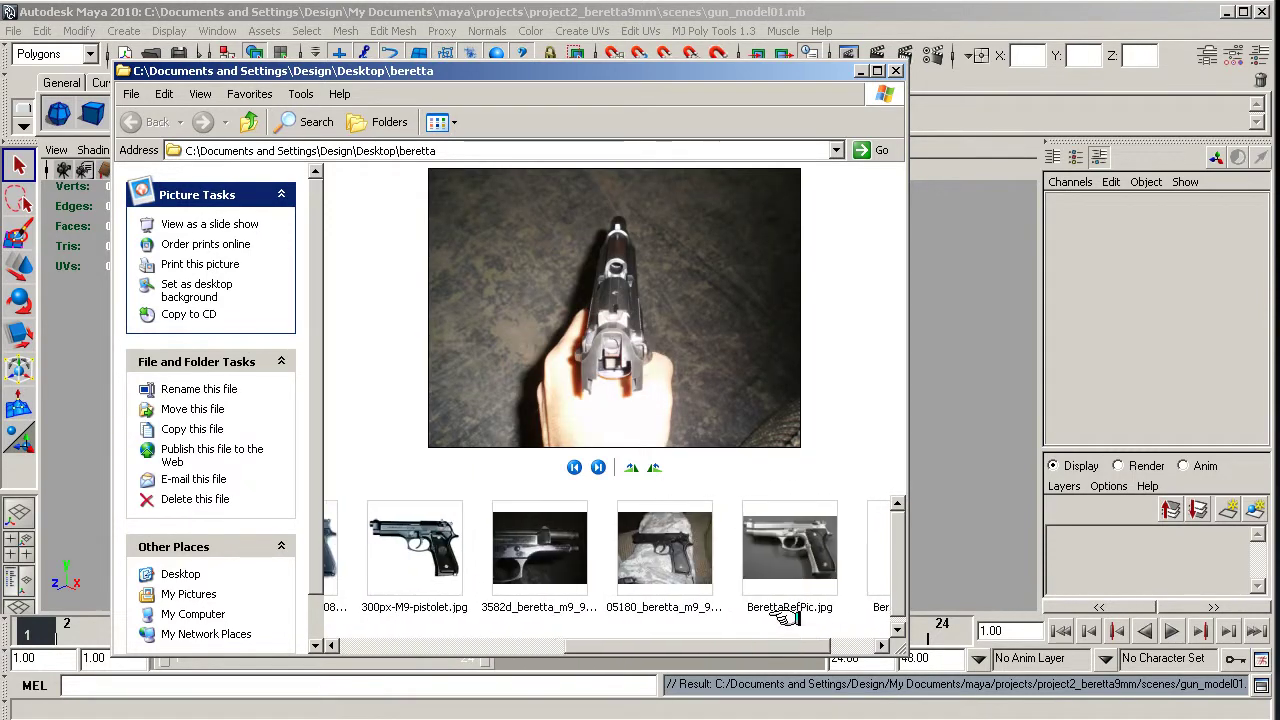
pyautogui.click(790, 545)
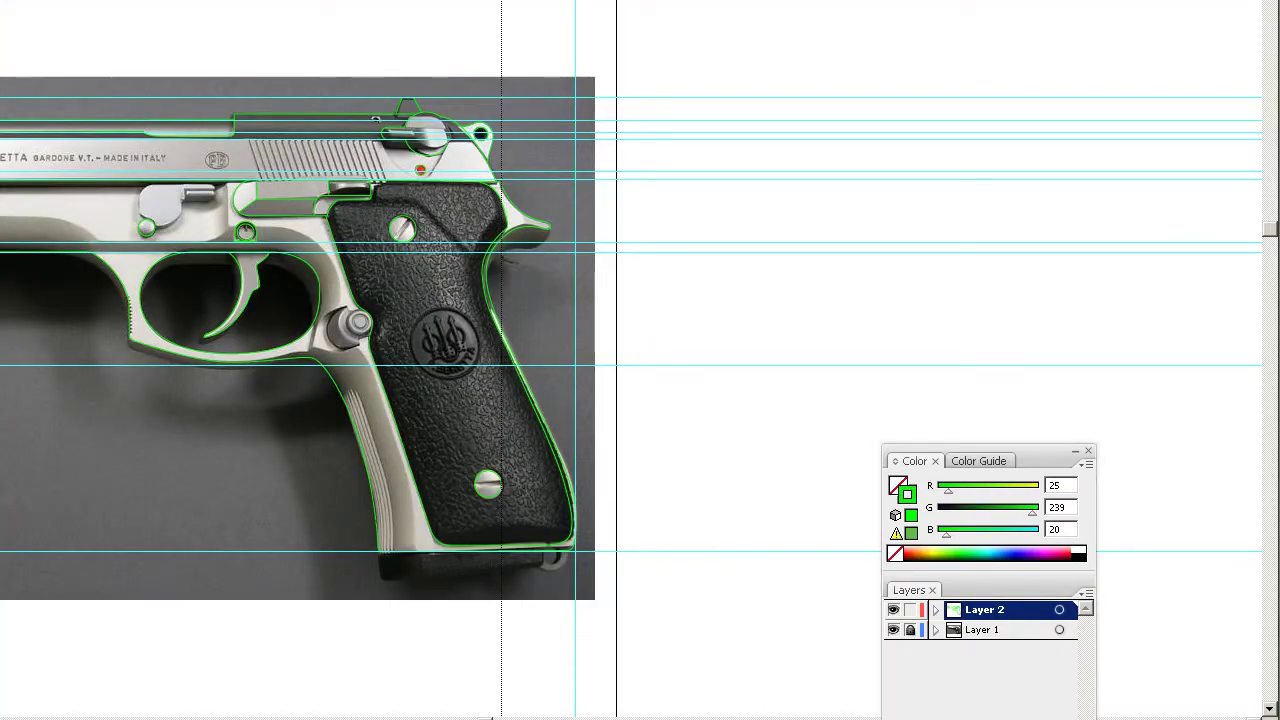
# - Shrink the Illustrator window to reveal the photo viewer and toggle full-screen mode
pyautogui.moveTo(1275, 715); pyautogui.dragTo(660, 663)
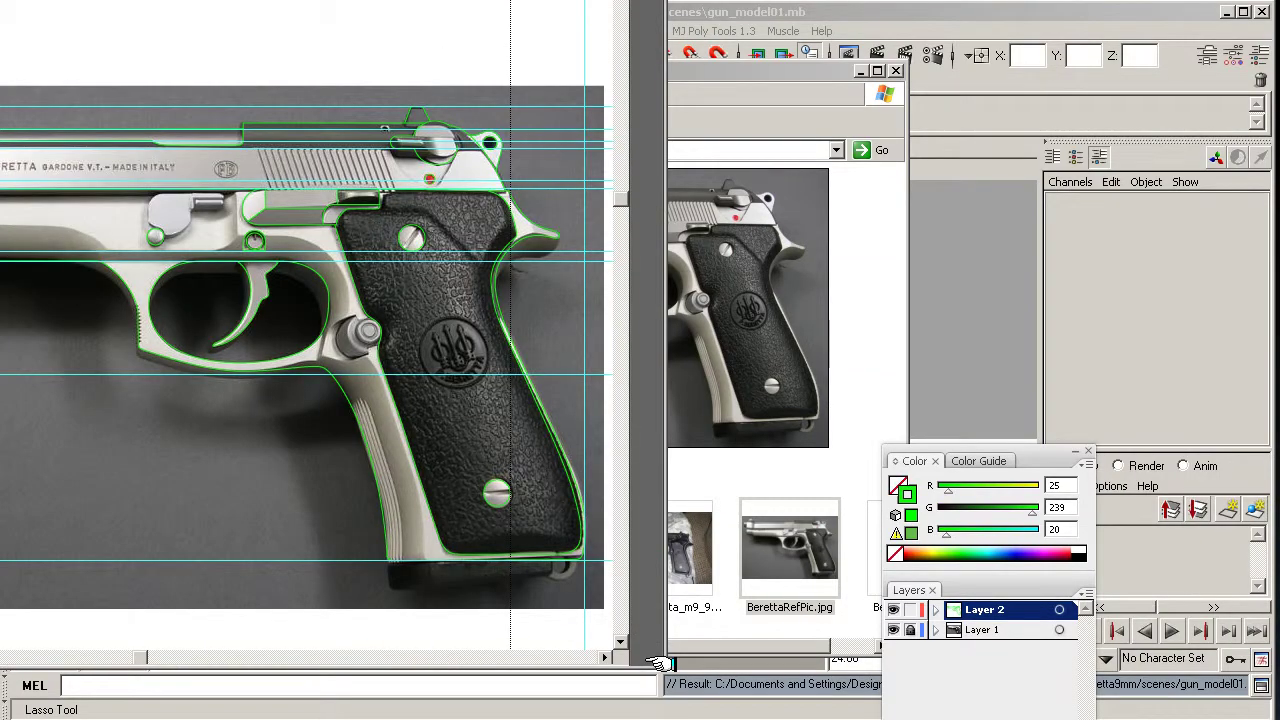
pyautogui.moveTo(660, 665); pyautogui.dragTo(490, 248)
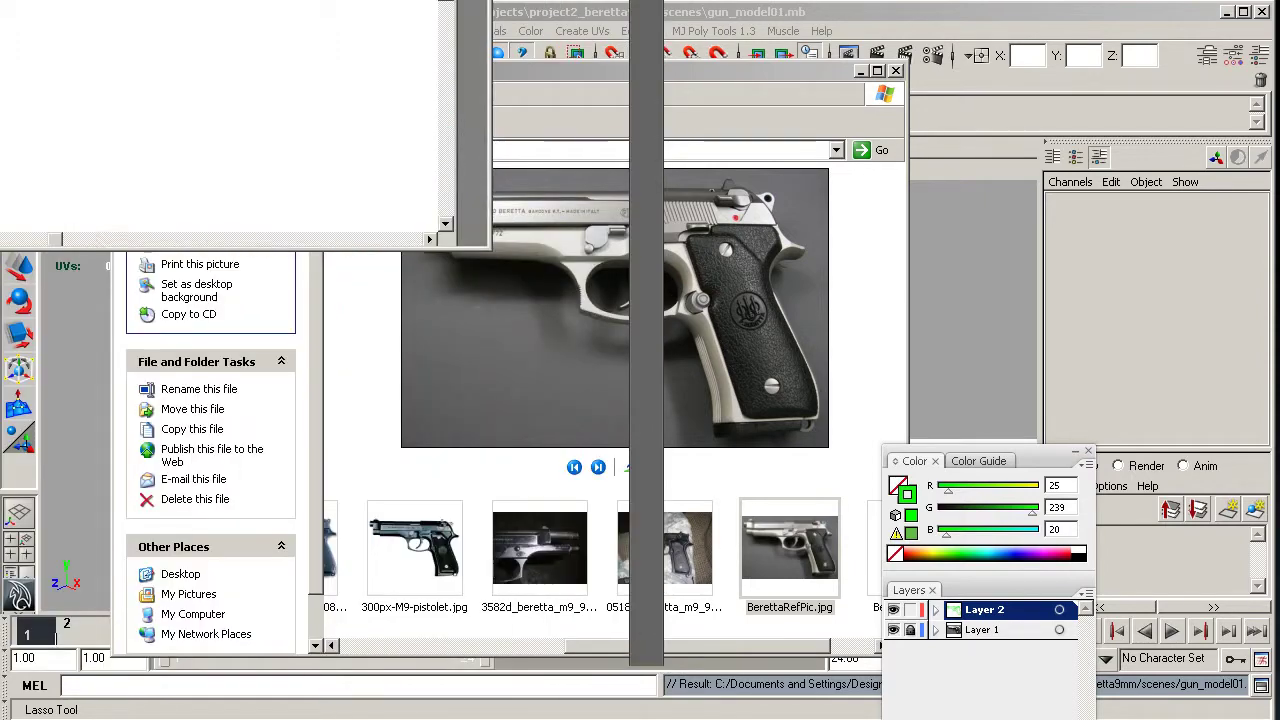
pyautogui.press('f')
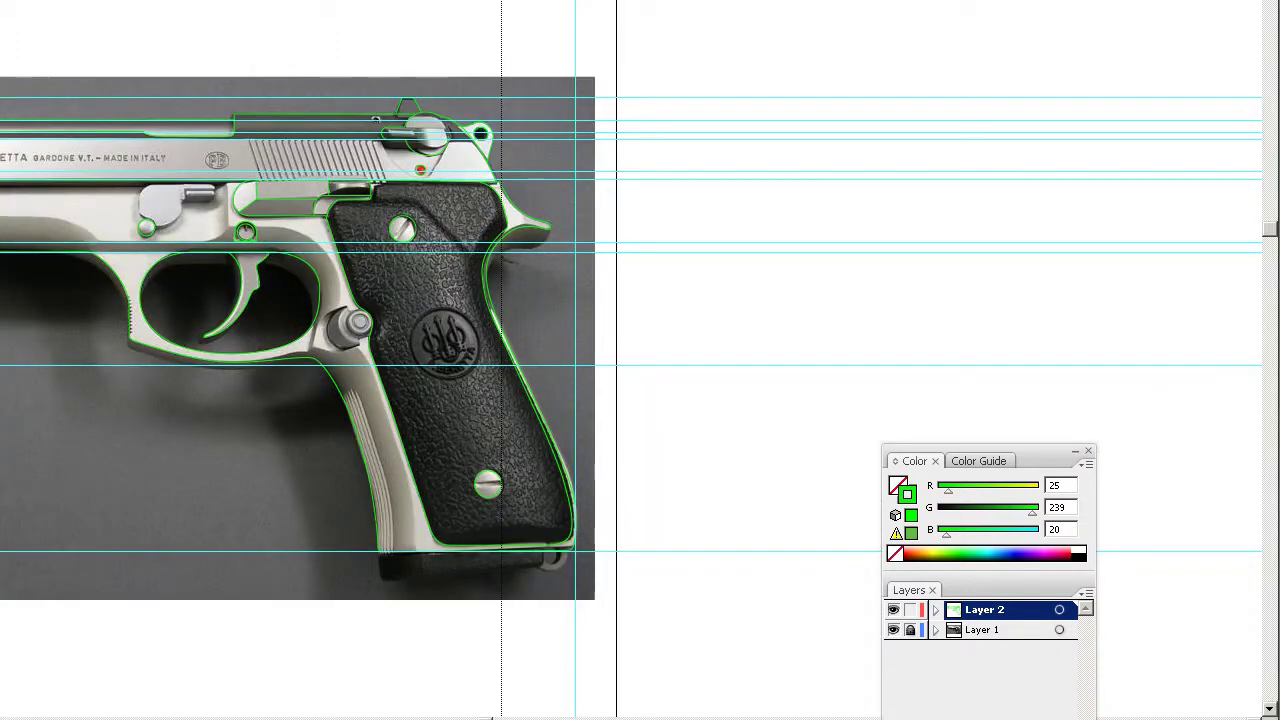
pyautogui.press('f')
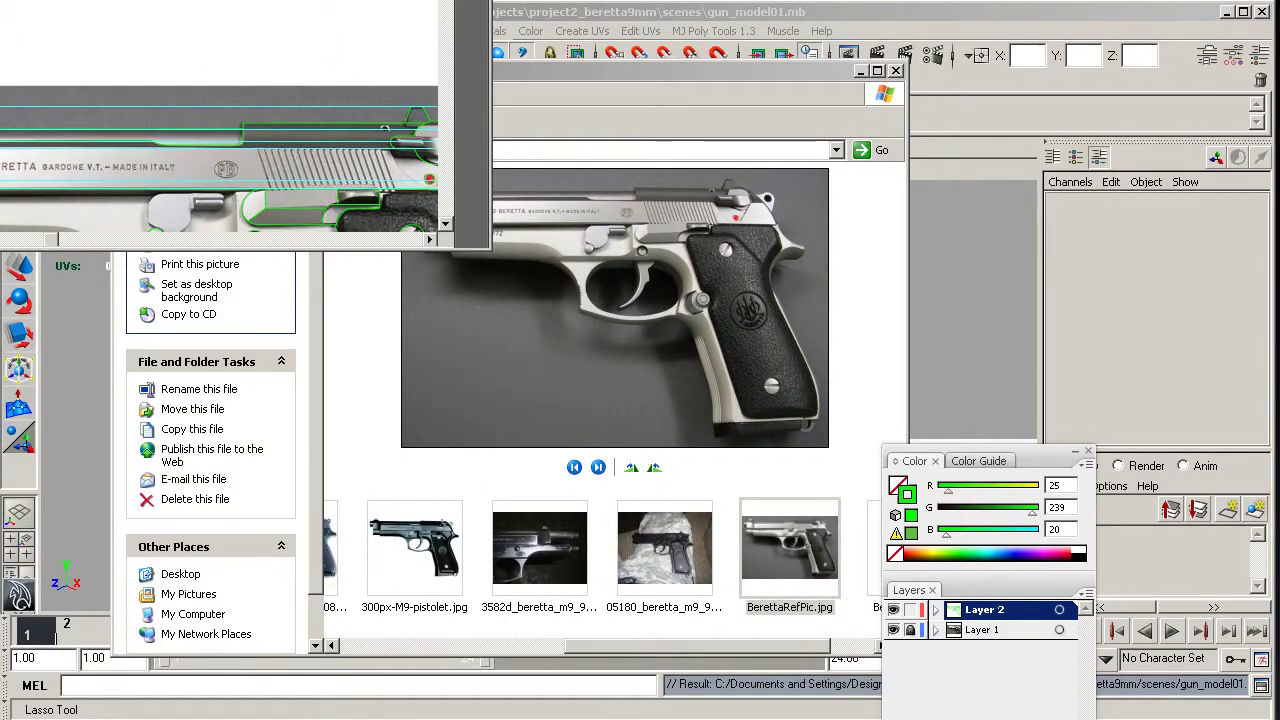
# - Enlarge the Illustrator window, pan, and zoom out to 66.67% to show the whole traced gun
pyautogui.moveTo(490, 248); pyautogui.dragTo(1095, 645)
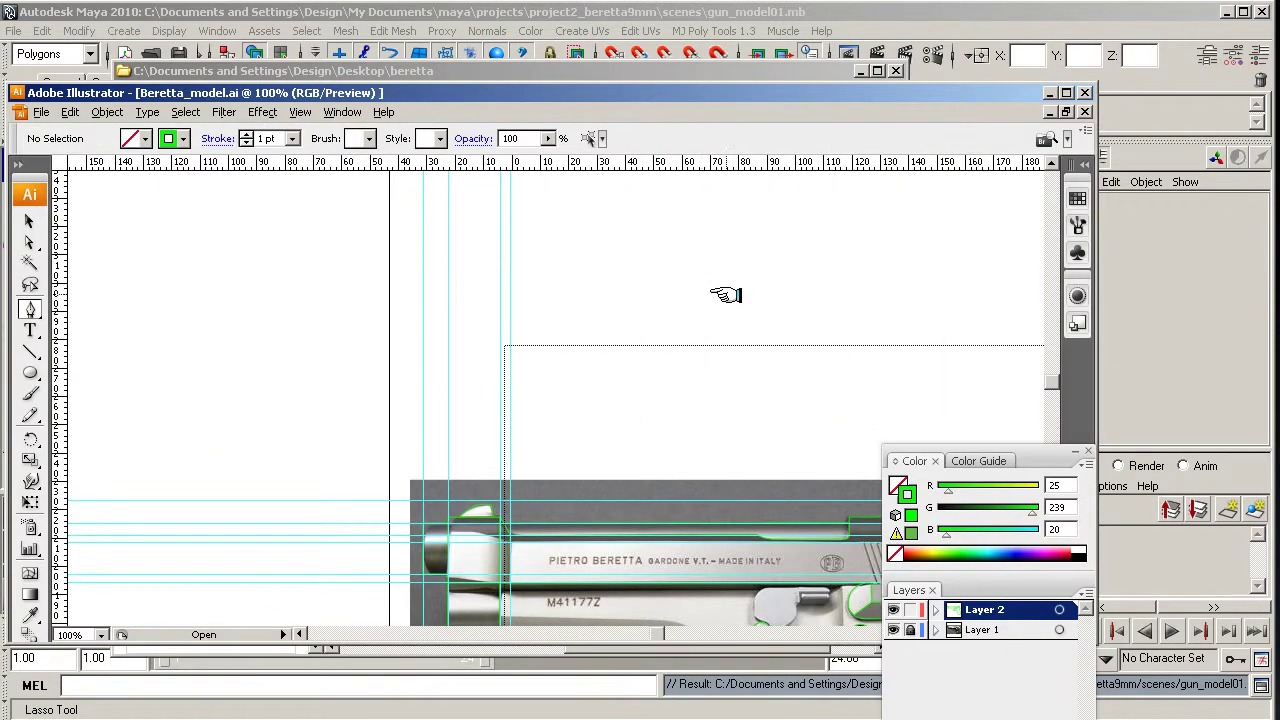
pyautogui.moveTo(582, 524); pyautogui.dragTo(289, 228)
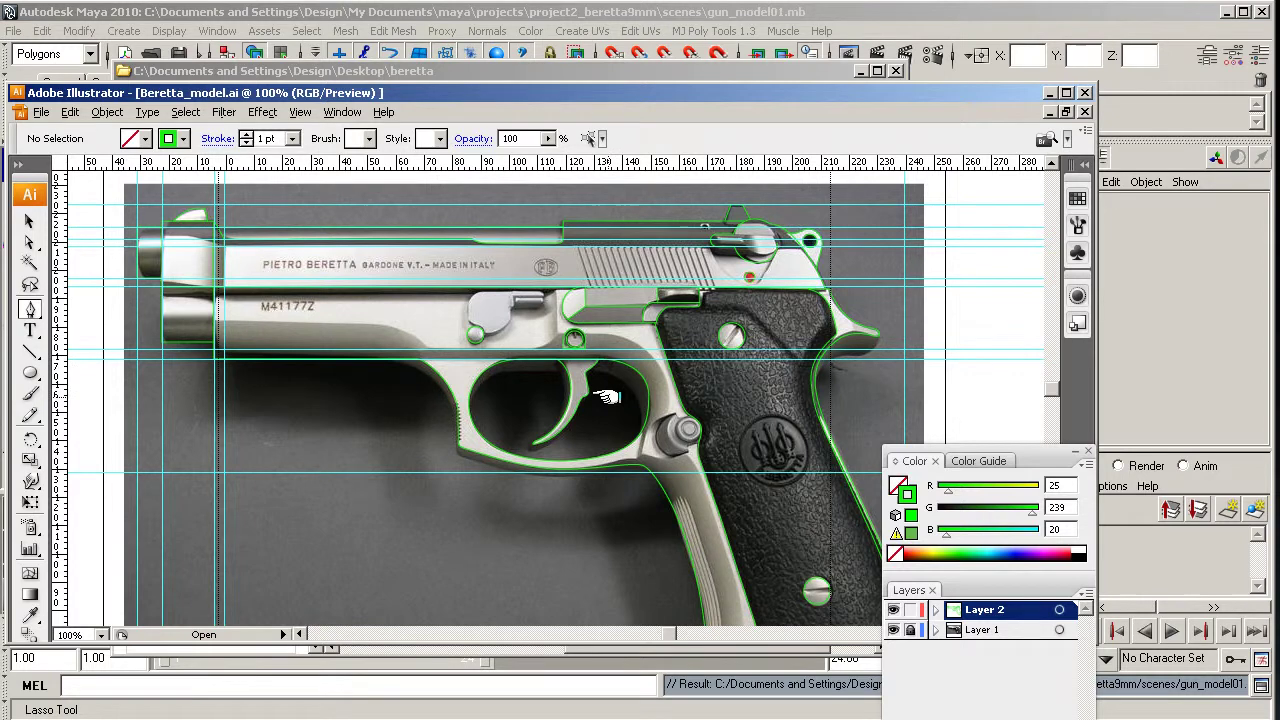
pyautogui.hotkey('ctrl', '-')
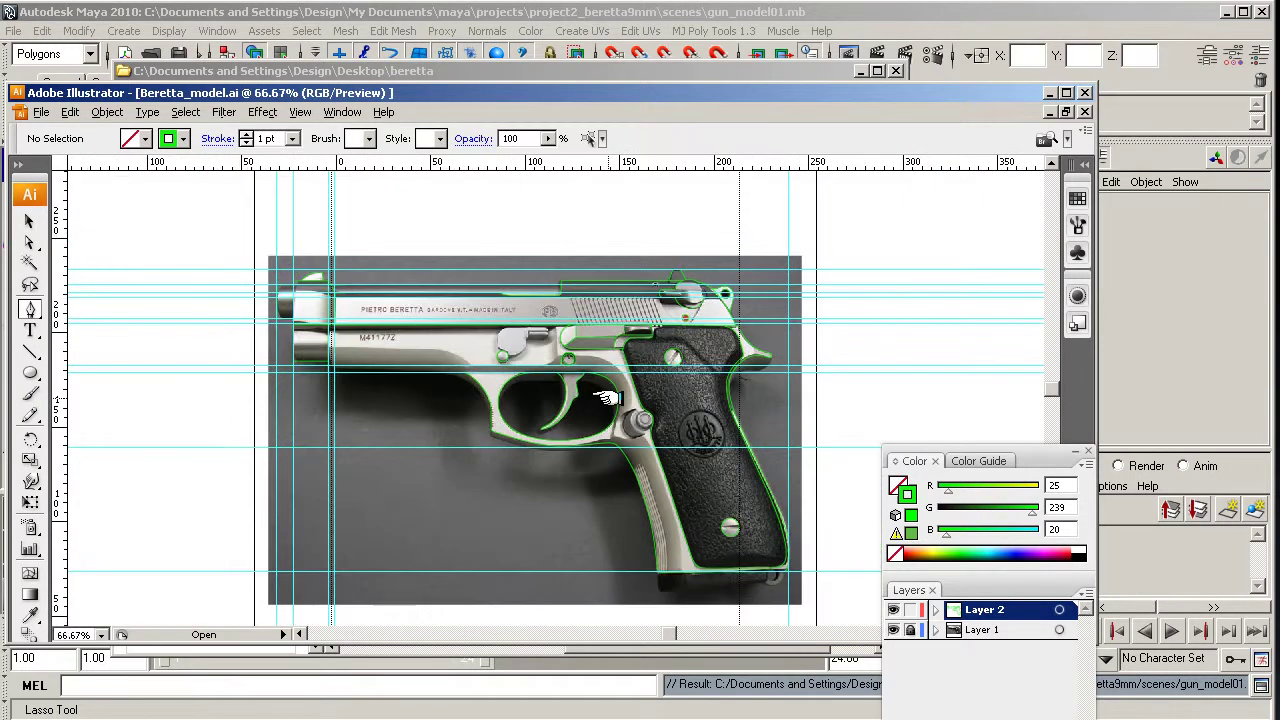
pyautogui.click(893, 629)
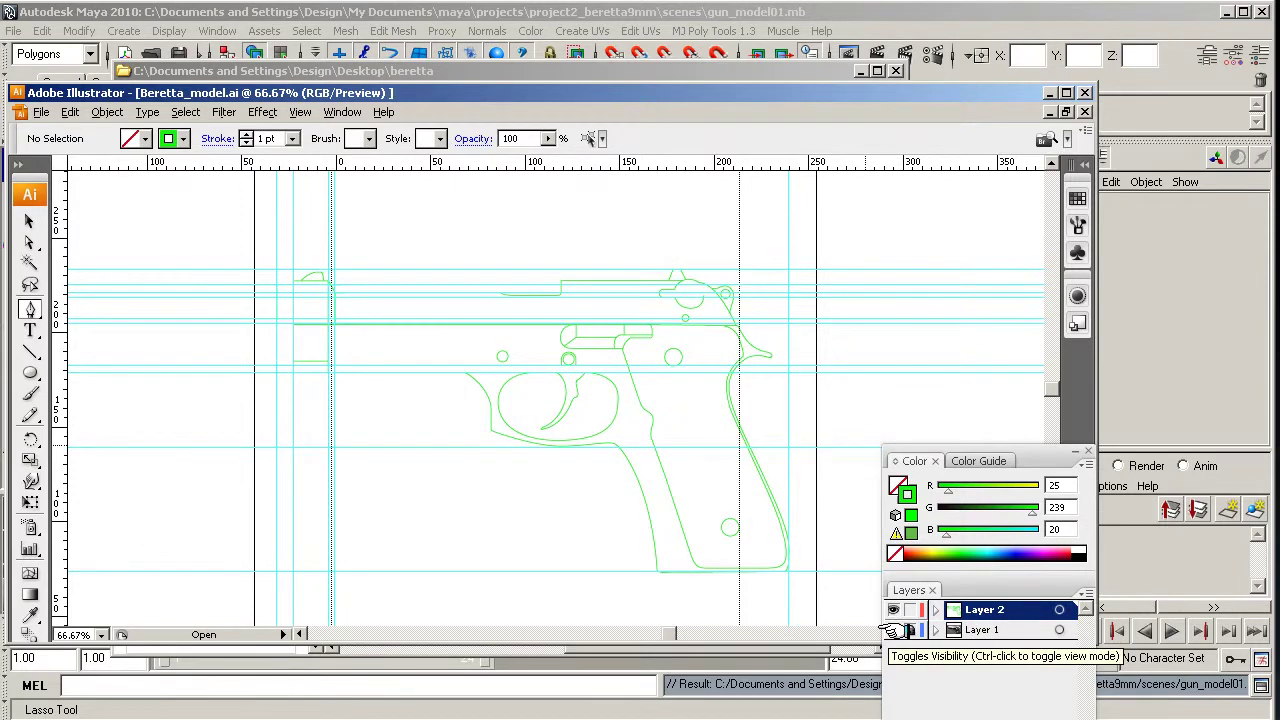
pyautogui.click(893, 629)
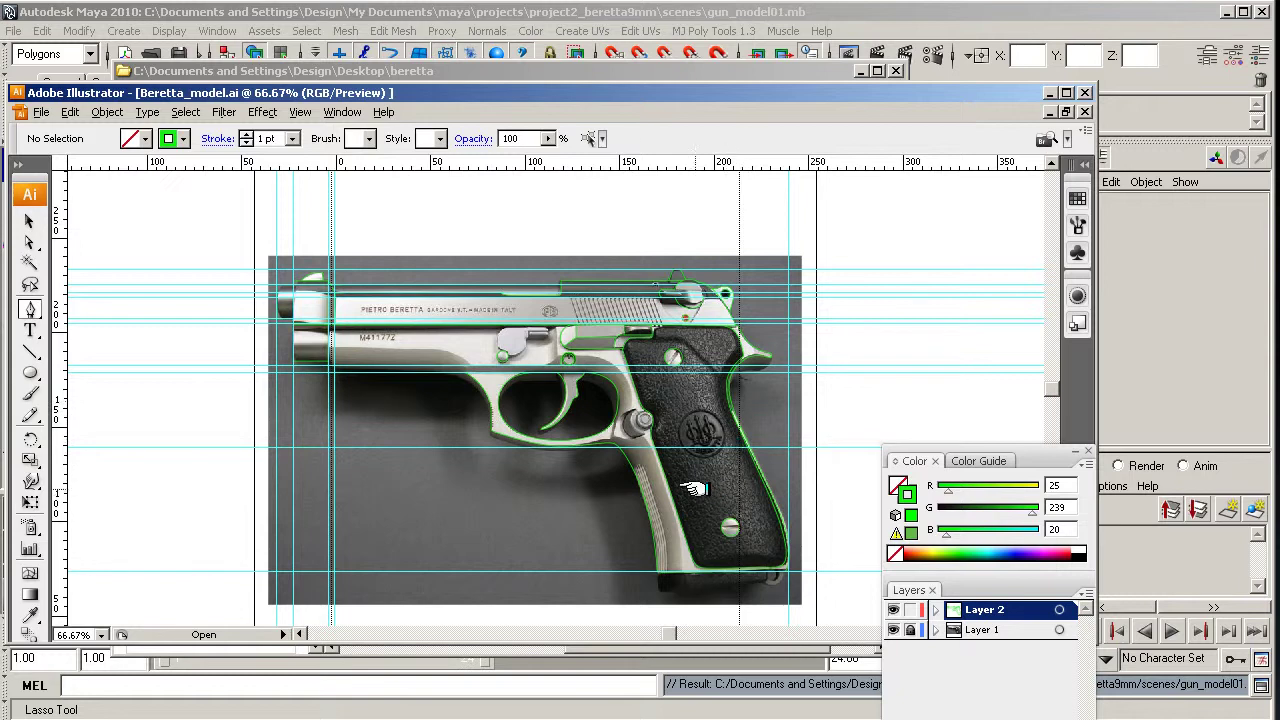
pyautogui.click(893, 629)
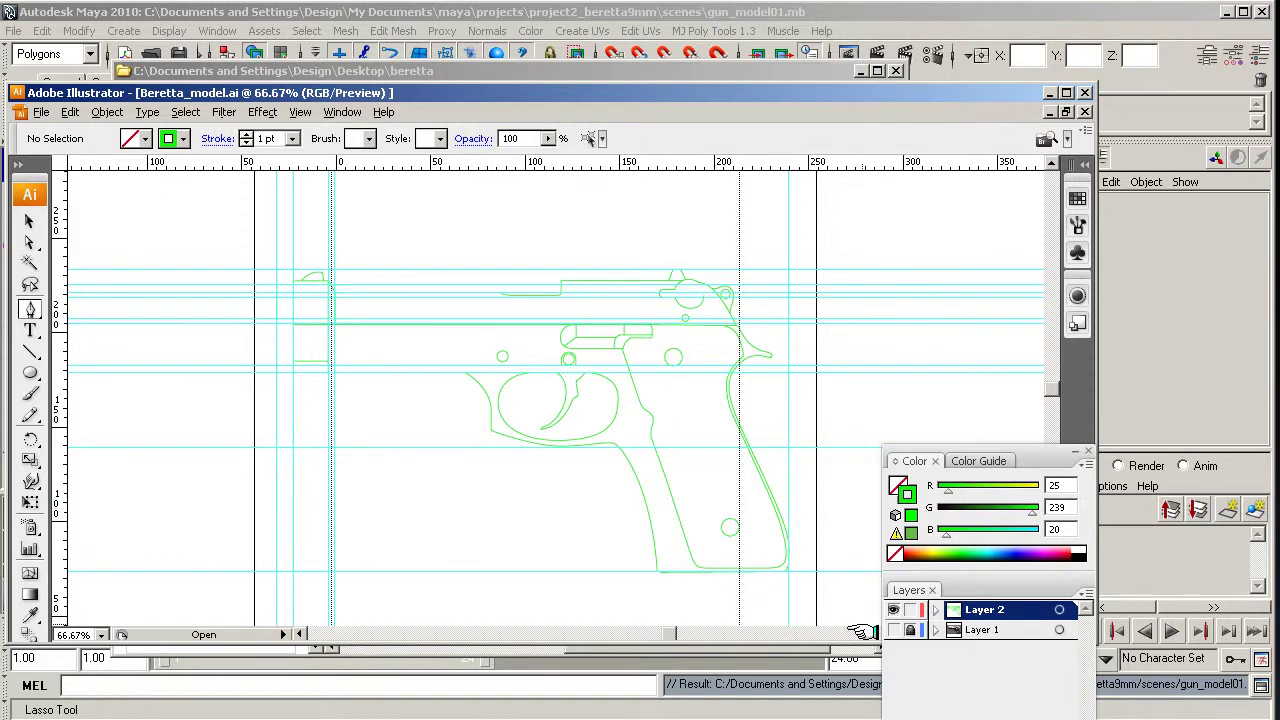
pyautogui.click(894, 629)
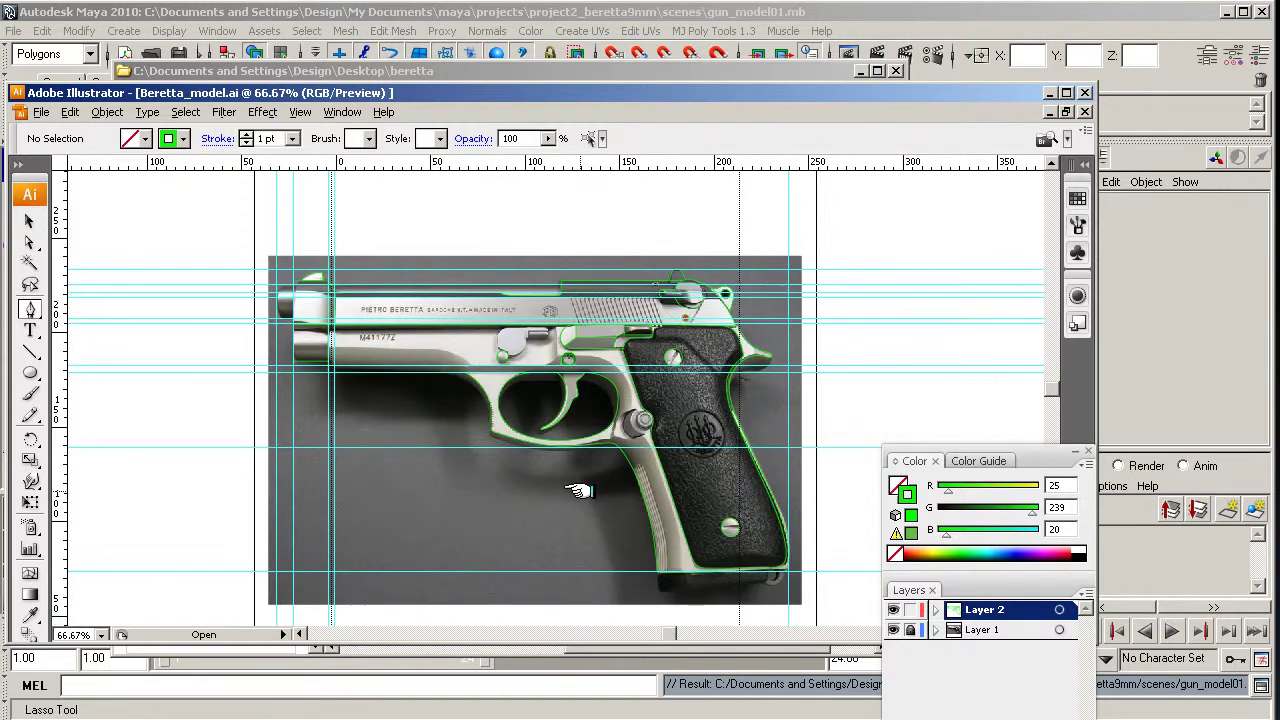